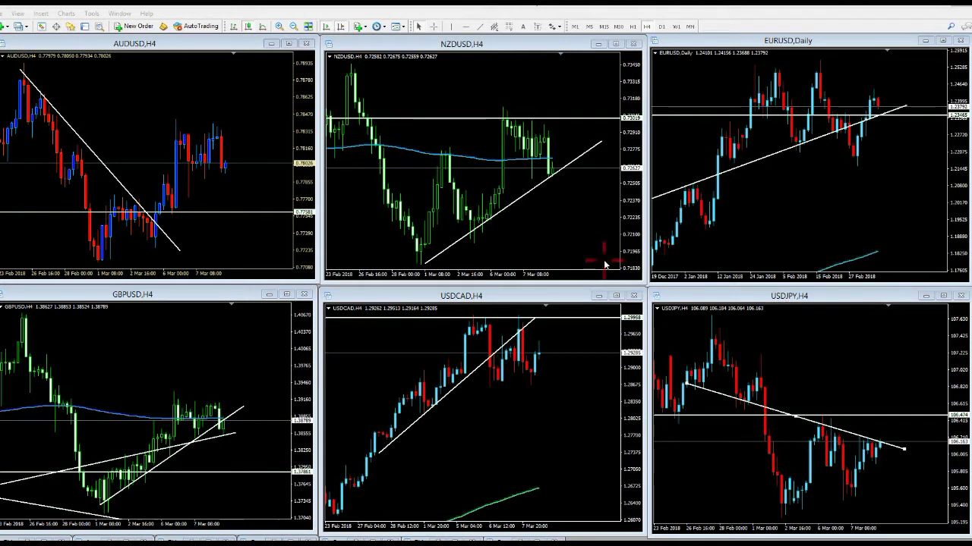
- Maximize the USDJPY chart and draw two rising trendlines
double_click(730, 297)
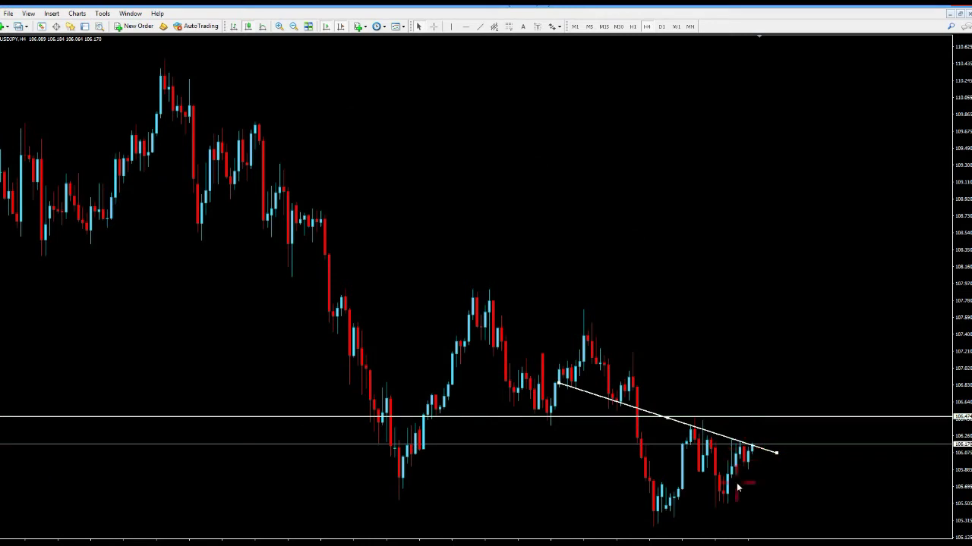
click(480, 27)
drag(403, 486, 501, 295)
click(478, 26)
drag(543, 427, 641, 308)
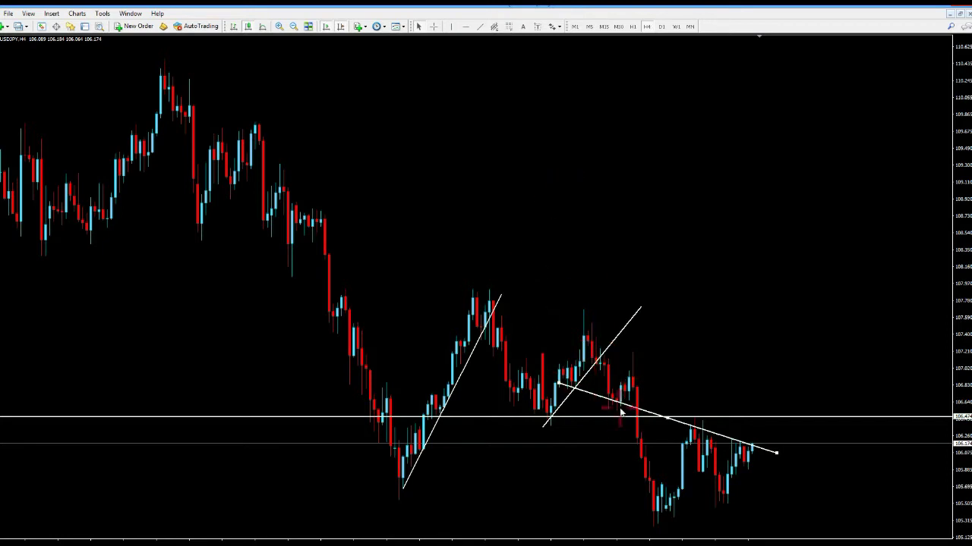
- Shift the second trendline under the latest lows, delete the left one, and retile the charts
drag(598, 369, 744, 476)
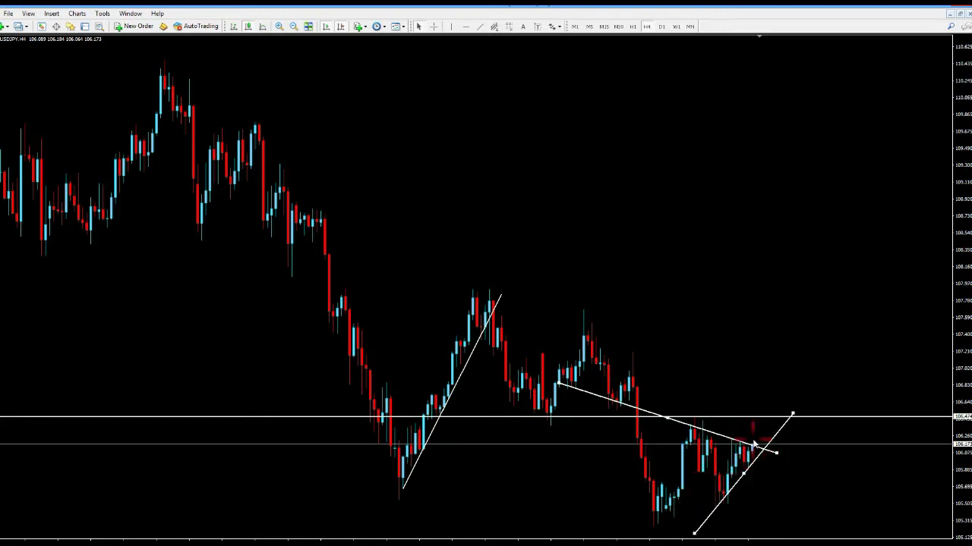
middle_click(753, 444)
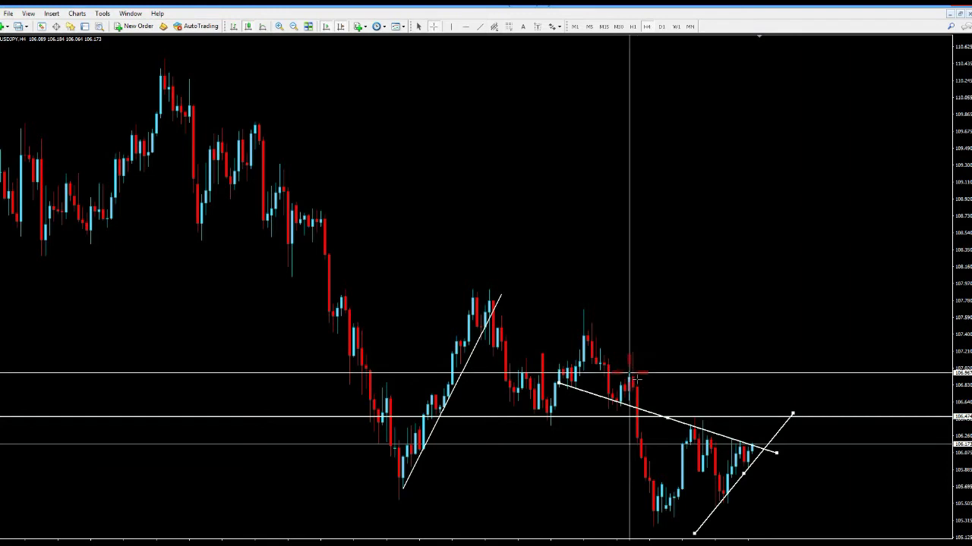
click(719, 377)
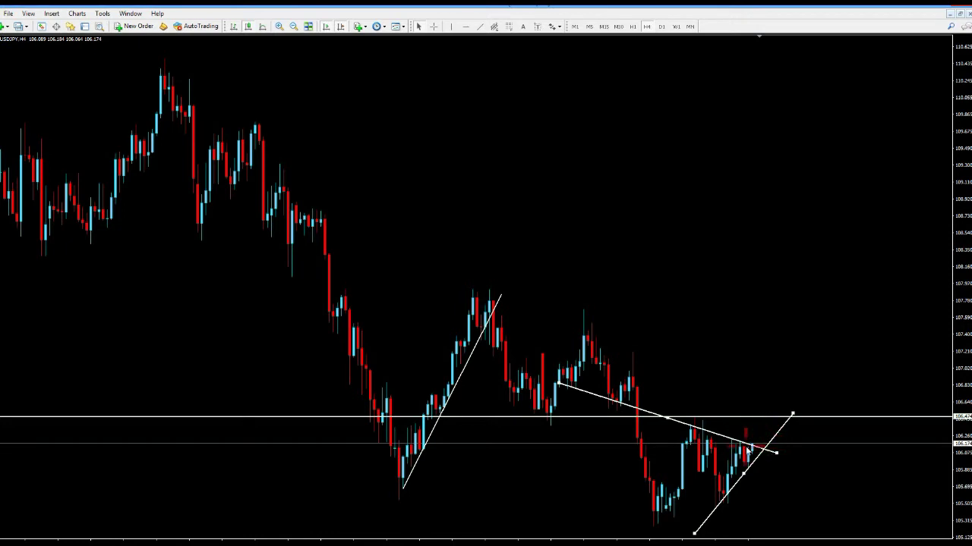
key(Delete)
click(962, 15)
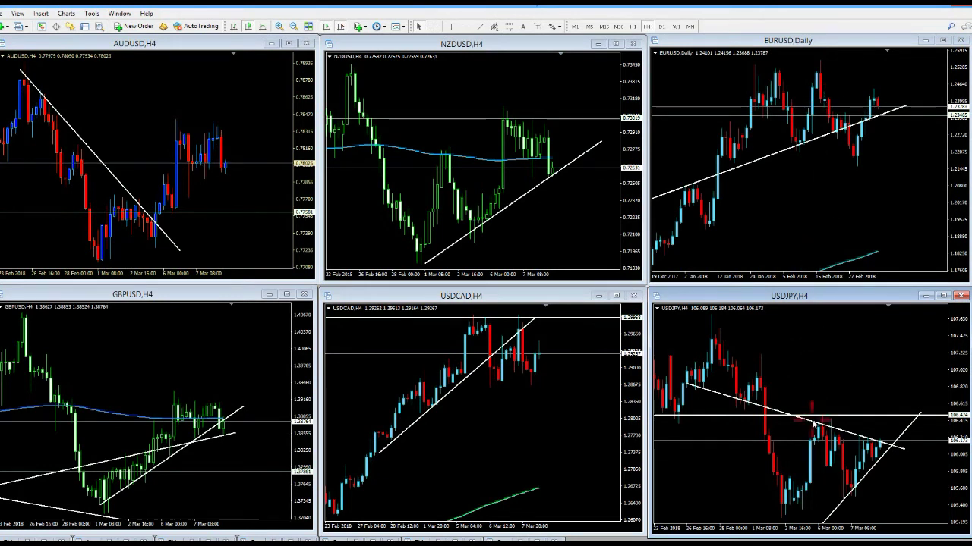
- Measure a price distance on the EURUSD daily chart with the crosshair, then maximize it
click(826, 76)
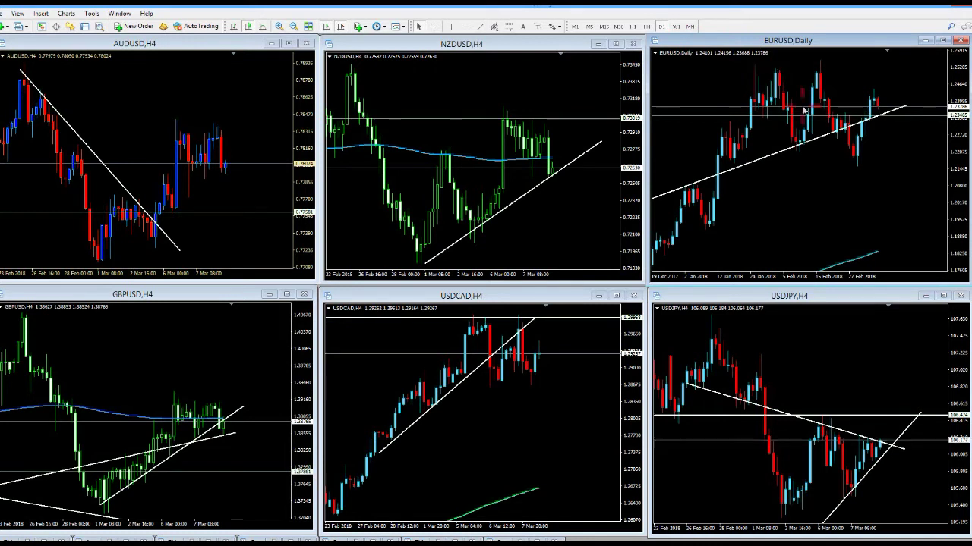
middle_click(782, 76)
drag(782, 72, 864, 97)
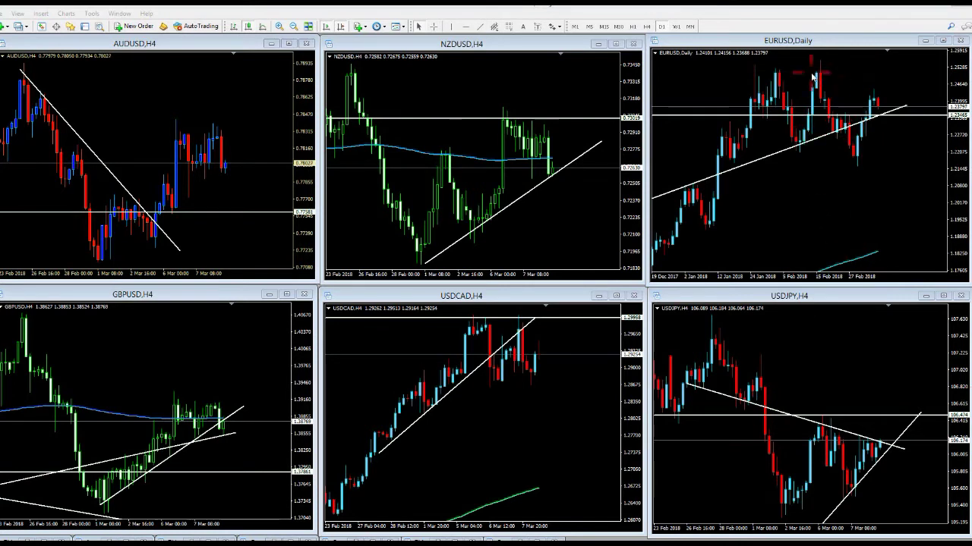
double_click(774, 43)
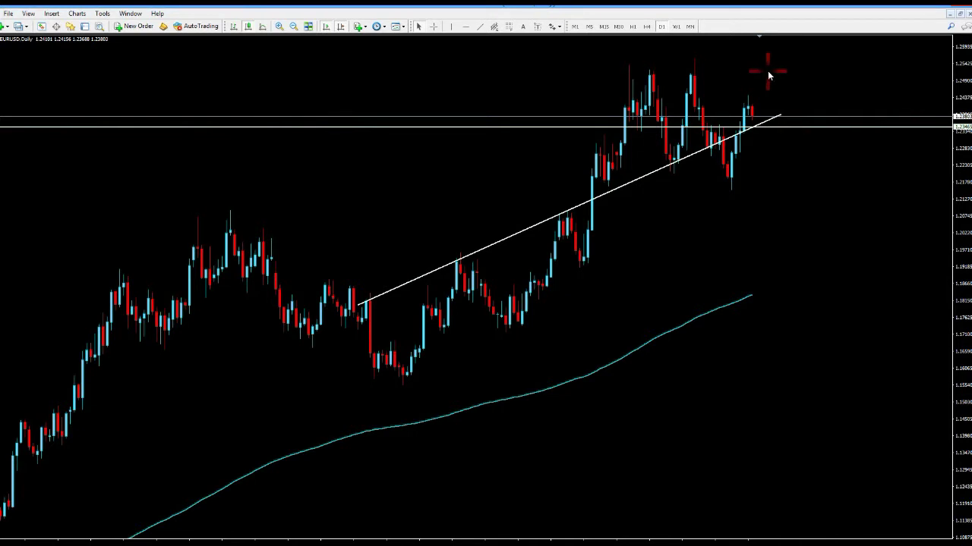
- Delete the existing rising trendline on the EURUSD daily chart
click(647, 27)
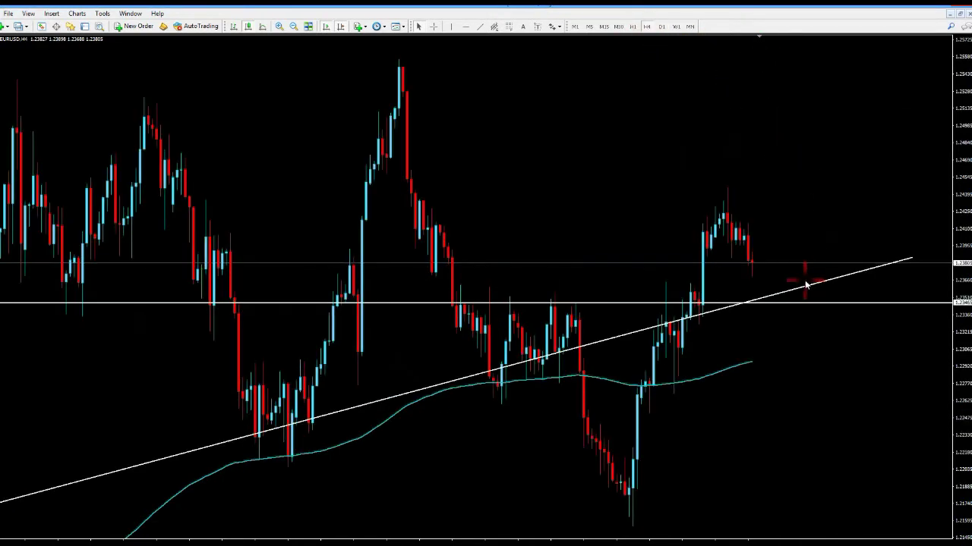
click(661, 27)
double_click(784, 113)
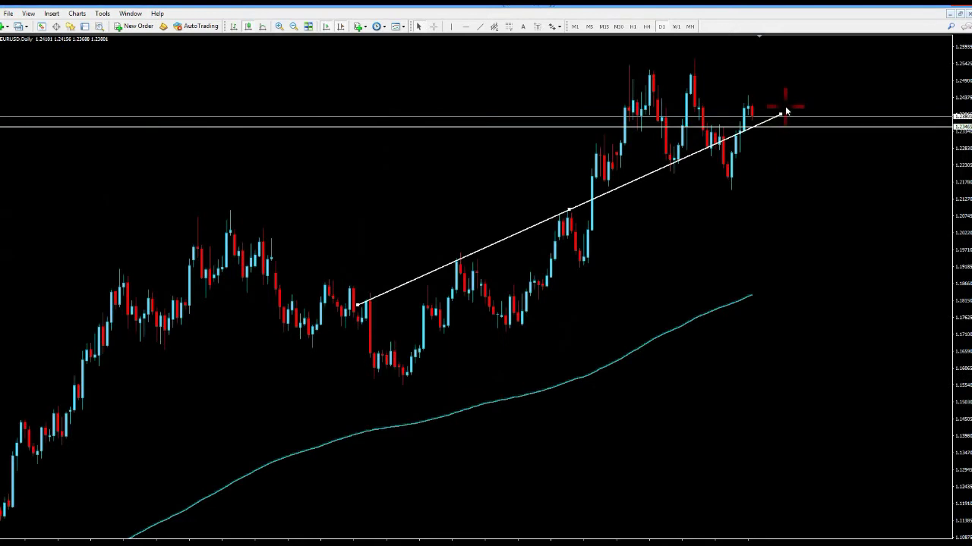
key(Delete)
- Draw a falling trendline off the highs and a rising one from the swing low, removing the lower level
click(480, 26)
click(651, 68)
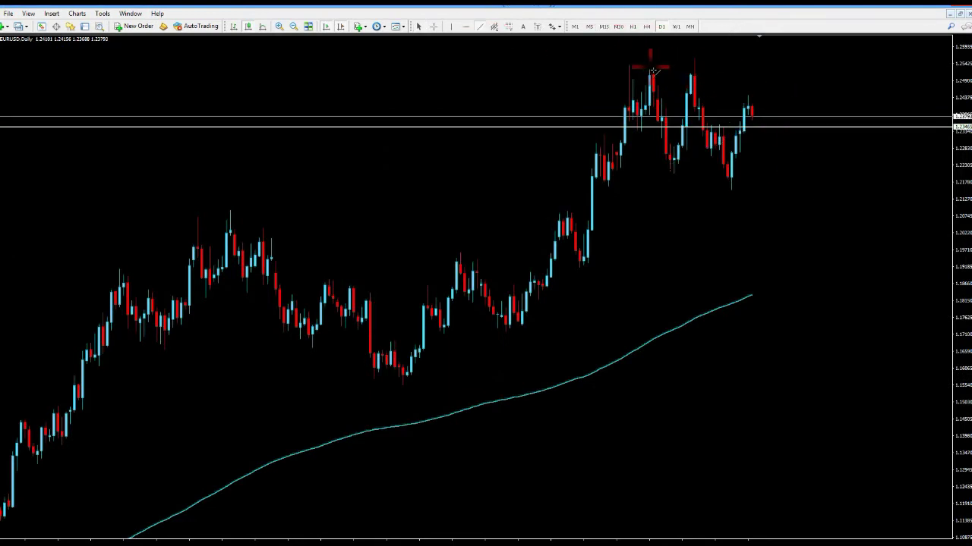
drag(693, 76, 780, 110)
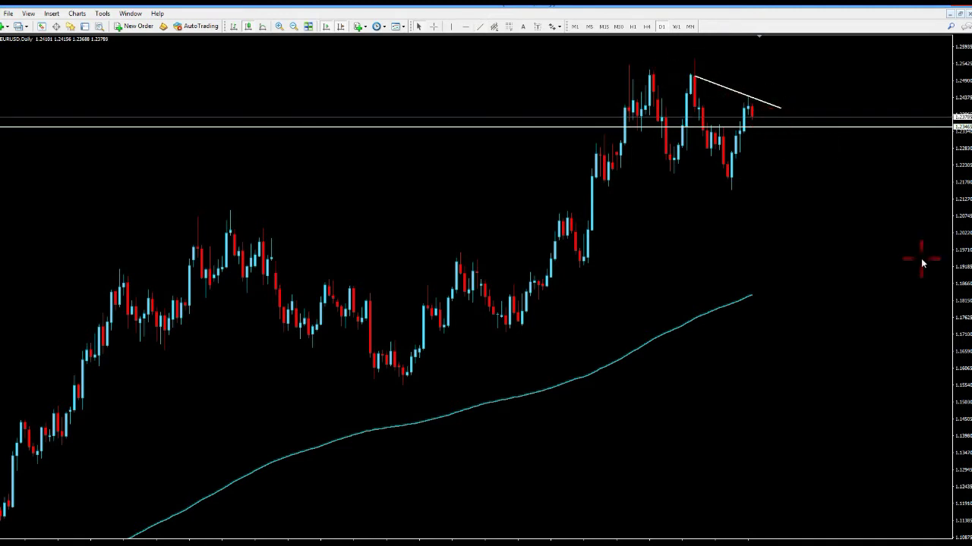
click(486, 31)
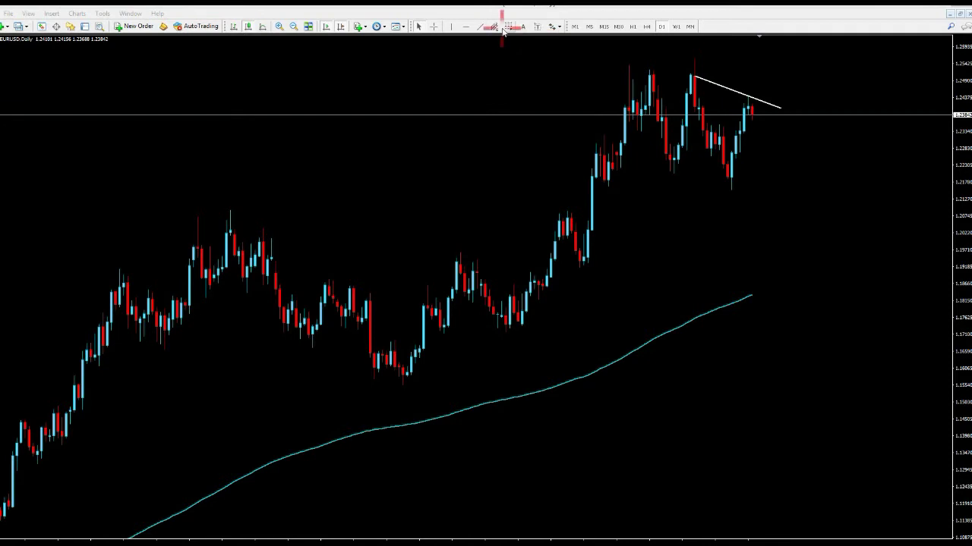
mouse_move(519, 328)
mouse_down()
mouse_move(618, 243)
mouse_move(759, 87)
mouse_up()
- Inspect the trendlines' apex on the EURUSD chart, reading prices with the crosshair
right_click(760, 88)
click(654, 37)
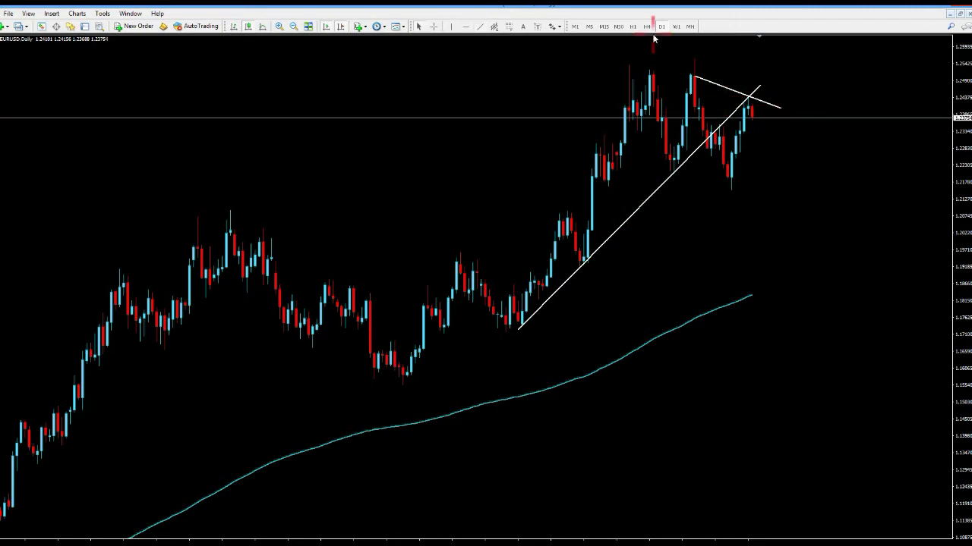
click(582, 260)
click(758, 96)
click(715, 91)
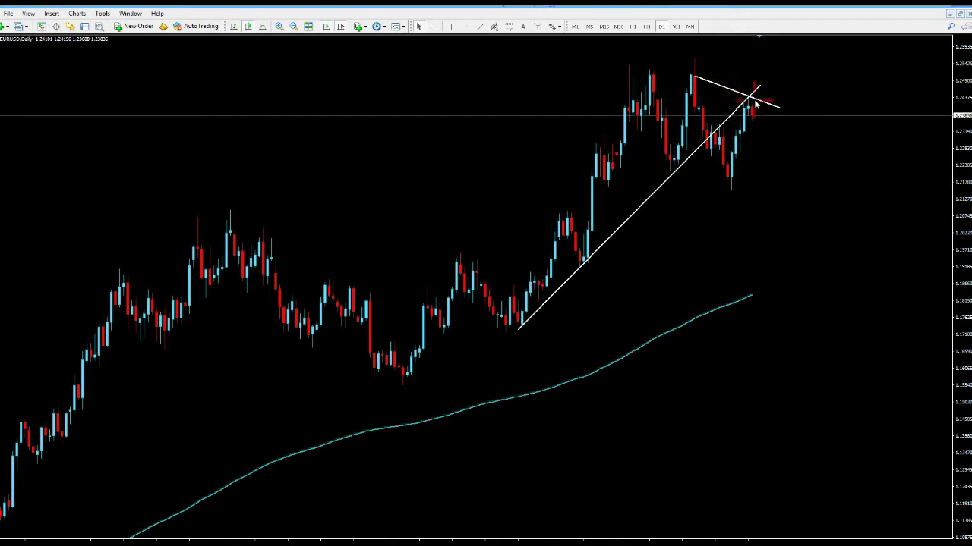
middle_click(750, 103)
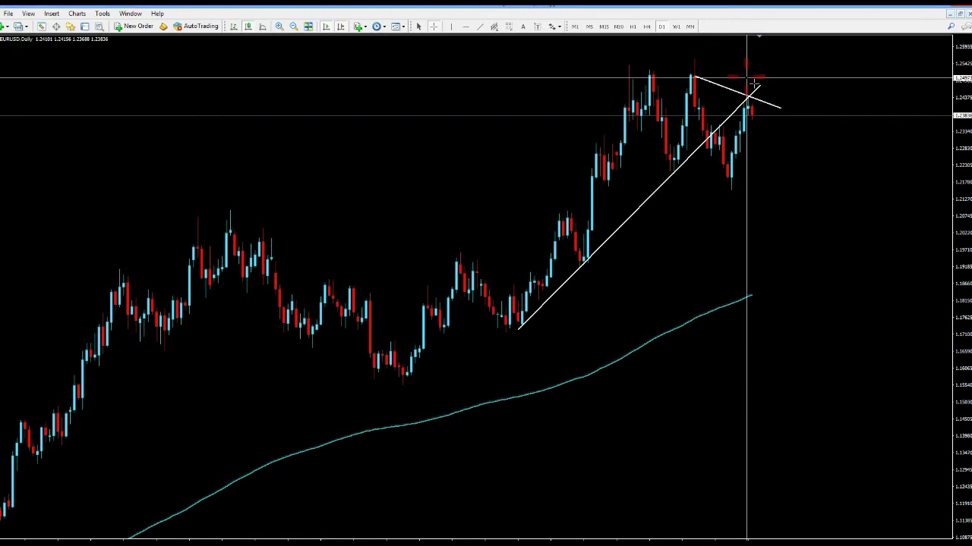
click(679, 70)
- Switch EURUSD to H4, try a rising trendline and delete it, then retile the six charts
click(647, 27)
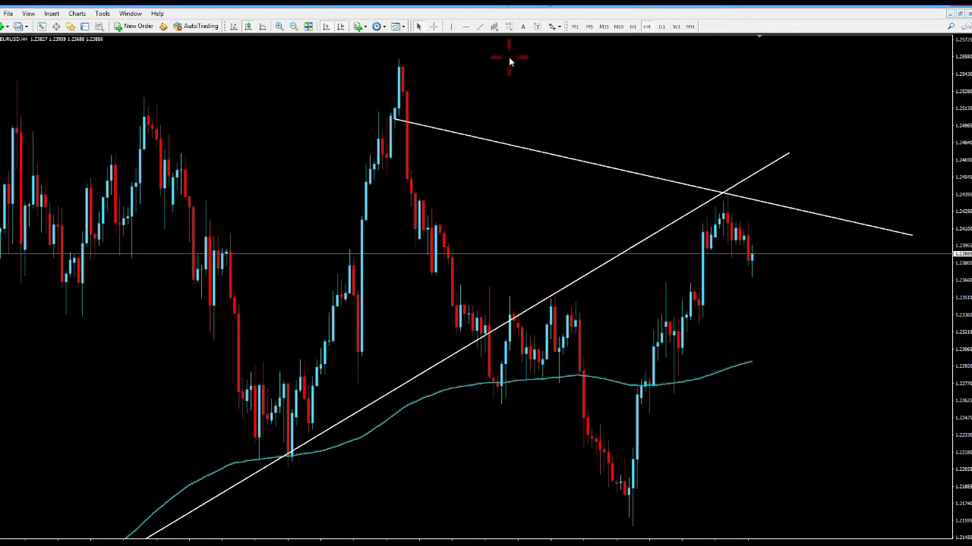
drag(642, 402, 809, 217)
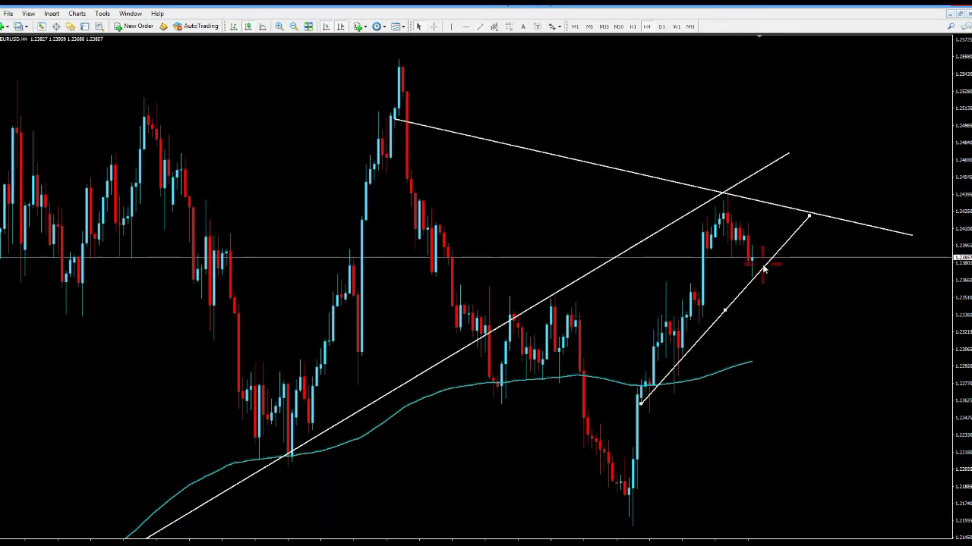
double_click(764, 267)
key(Delete)
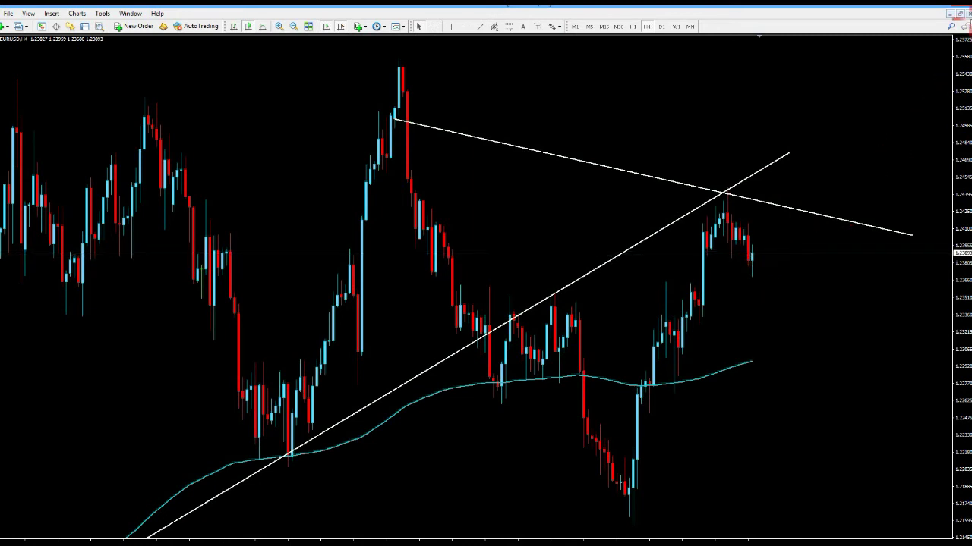
click(960, 13)
middle_click(887, 450)
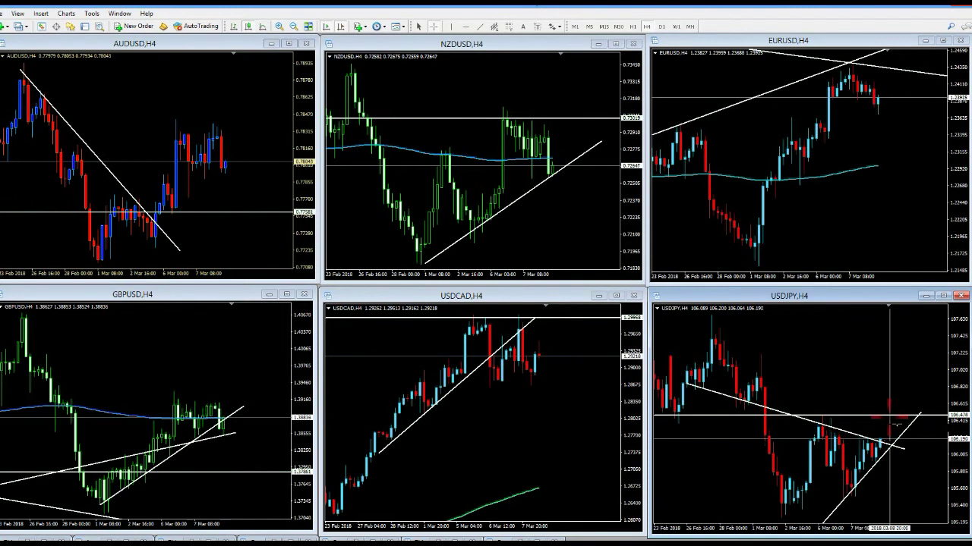
middle_click(885, 448)
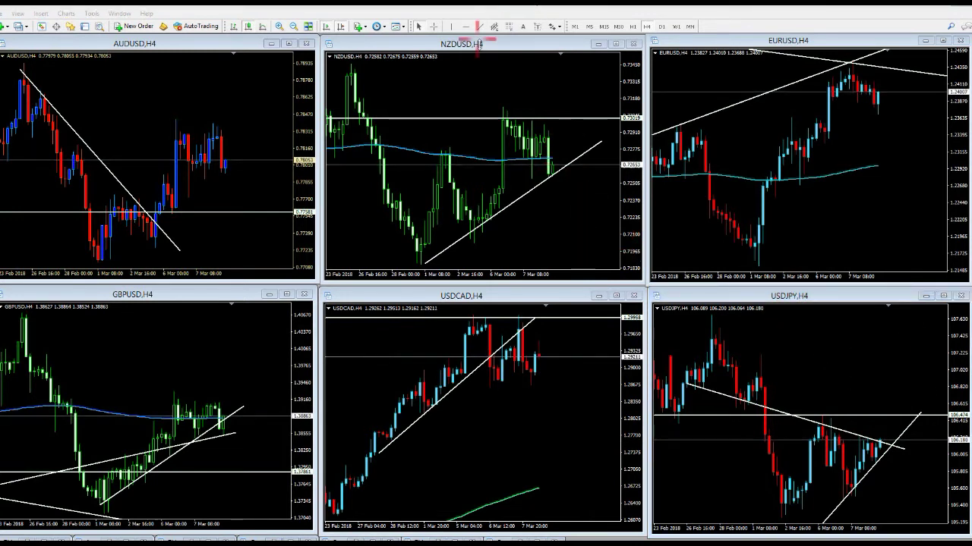
- Maximize NZDUSD, check its rising trendline's levels, switch it to D1, and retile the charts
double_click(469, 44)
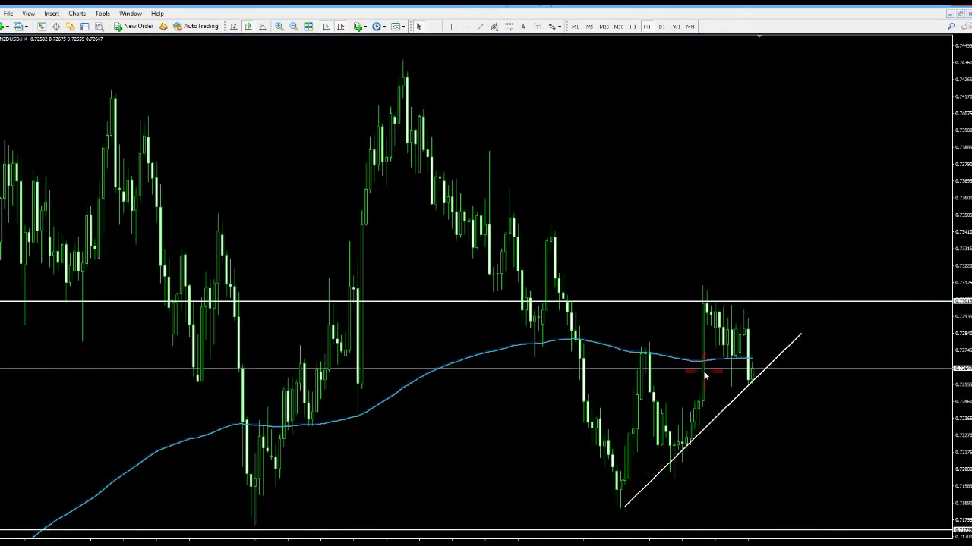
double_click(624, 503)
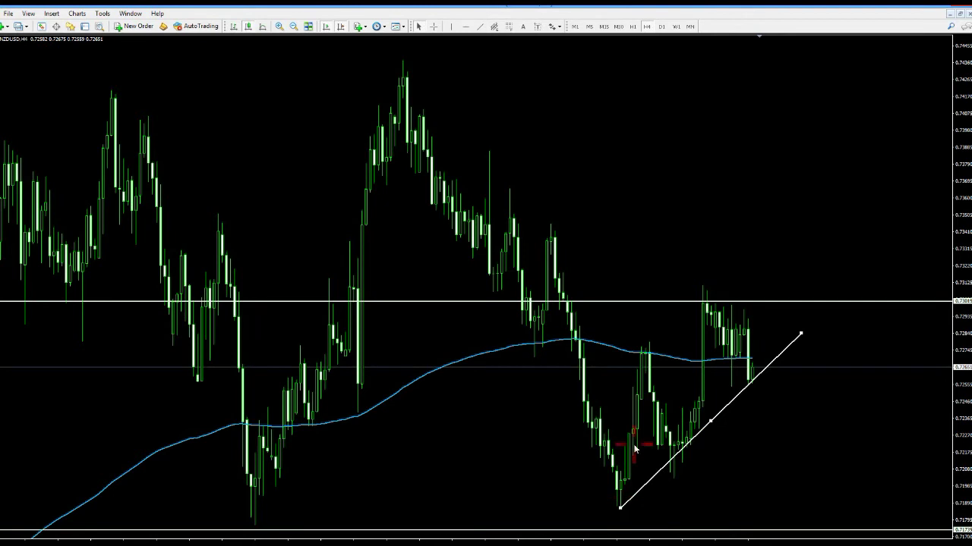
middle_click(751, 366)
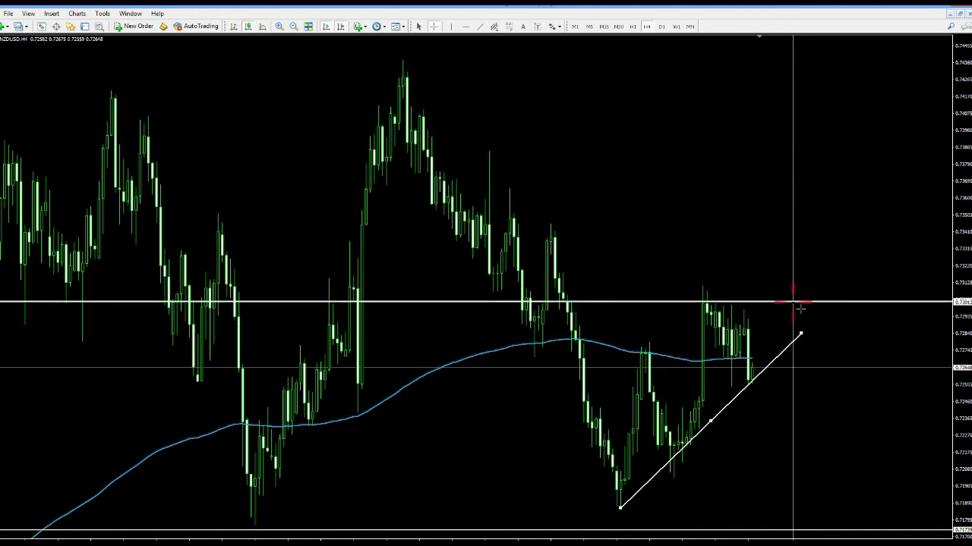
key(Escape)
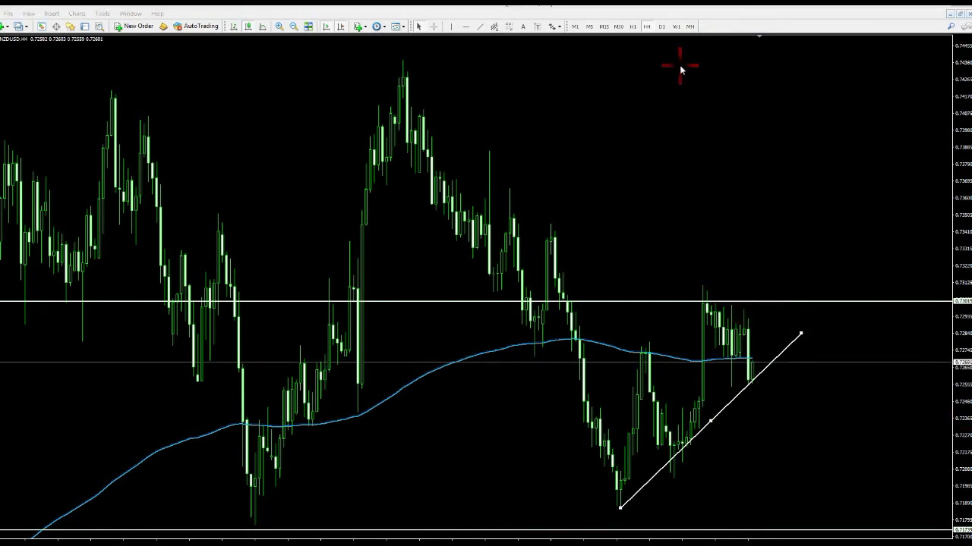
click(660, 26)
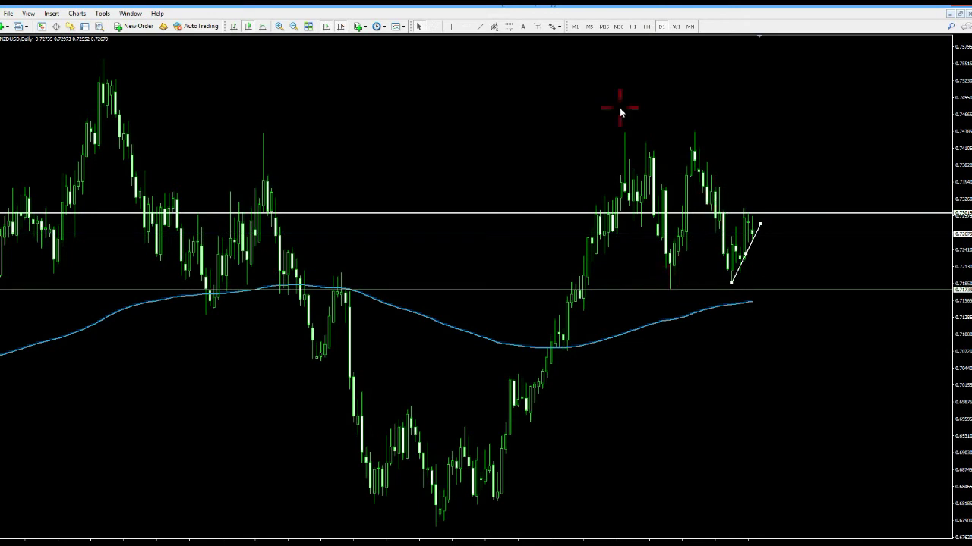
click(959, 13)
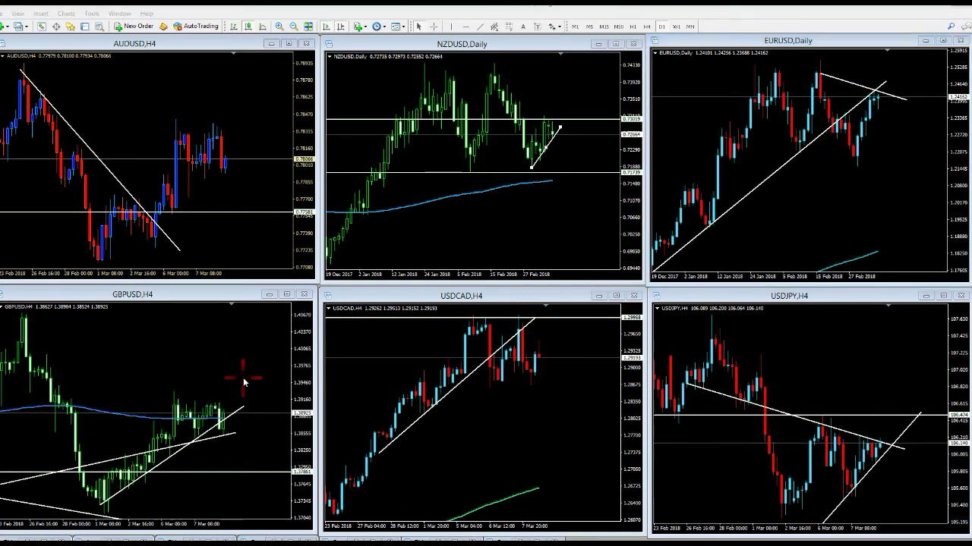
- Maximize GBPUSD on D1, draw a falling trendline from the daily peak, and delete the long rising trendline
double_click(237, 296)
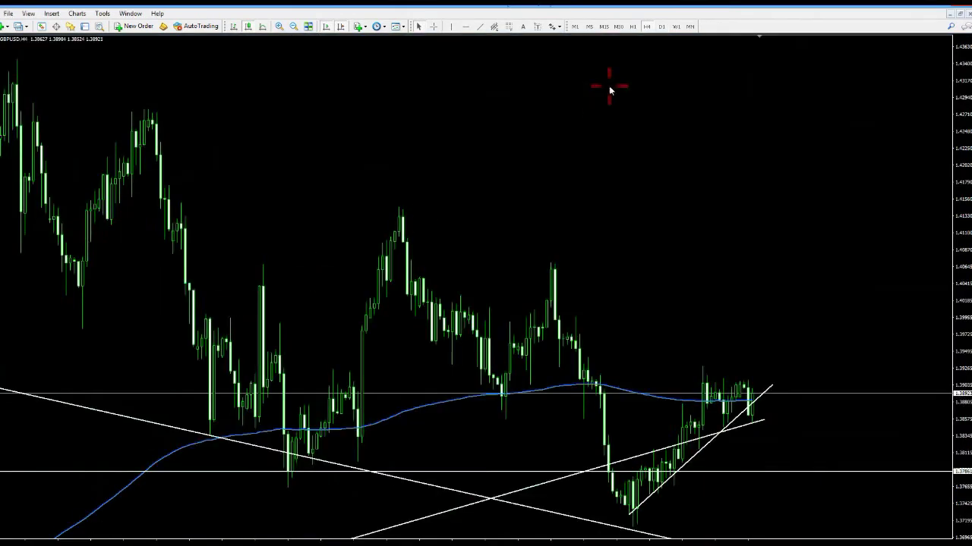
click(662, 26)
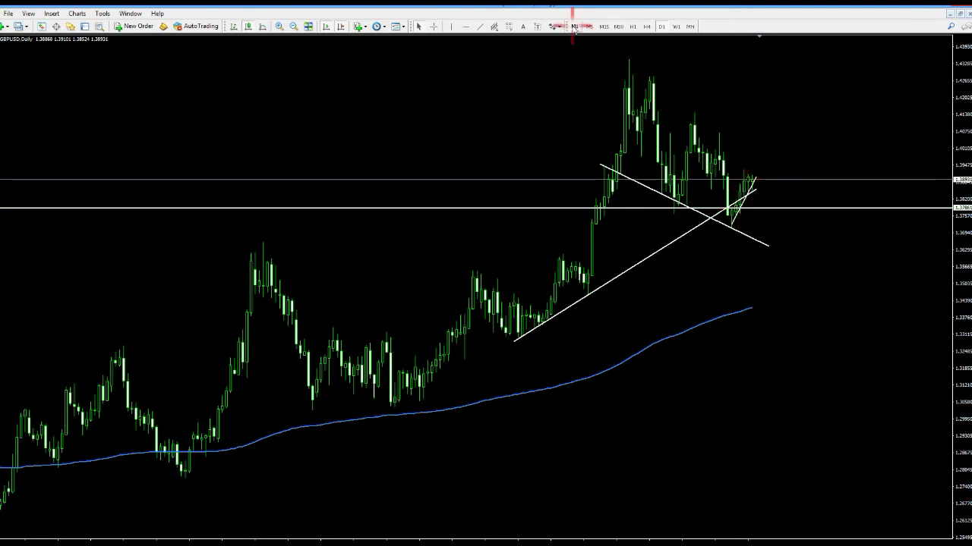
mouse_move(626, 60)
mouse_down()
mouse_move(677, 91)
mouse_move(769, 180)
mouse_move(772, 199)
mouse_up()
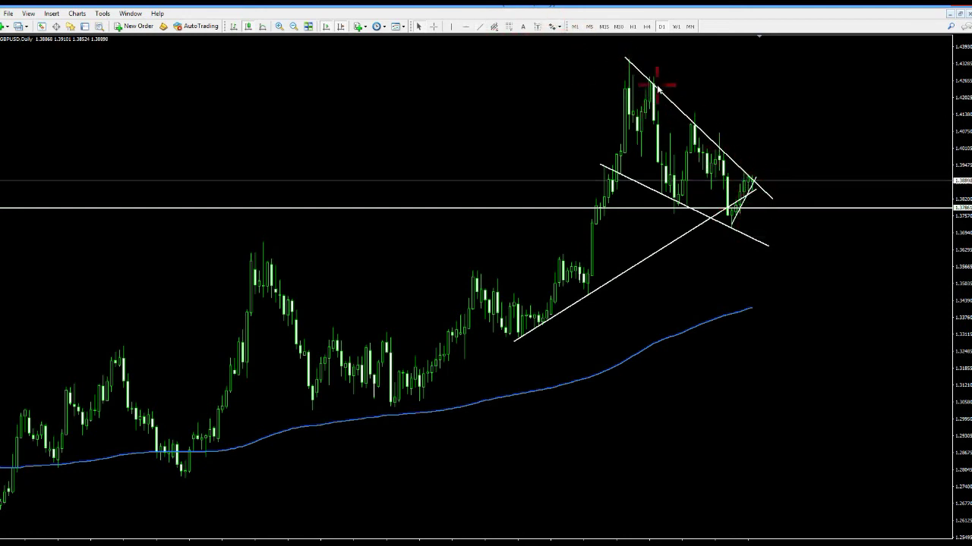
double_click(662, 241)
key(Delete)
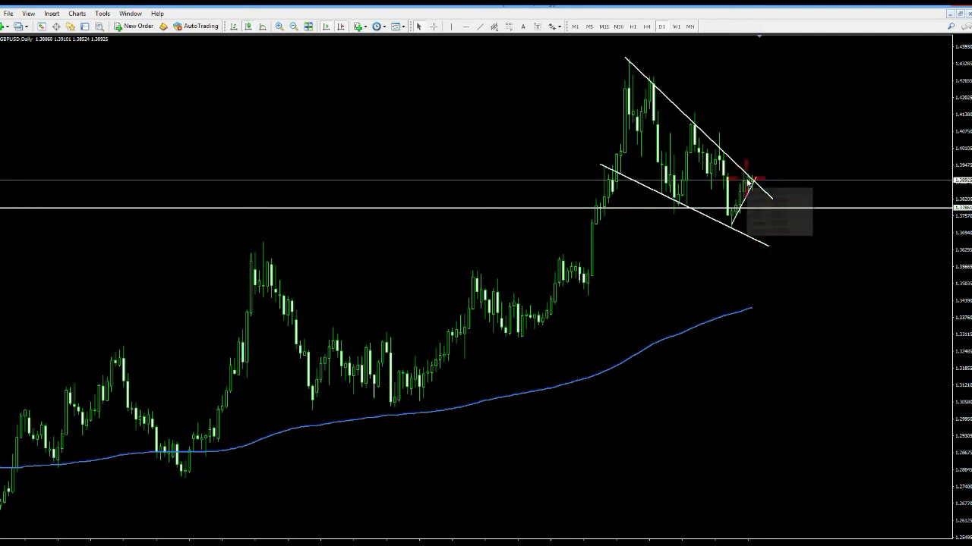
- Nudge the horizontal support line slightly, then switch GBPUSD to H4
click(763, 212)
mouse_move(764, 212)
mouse_down()
mouse_move(773, 211)
mouse_move(694, 211)
mouse_up()
click(654, 155)
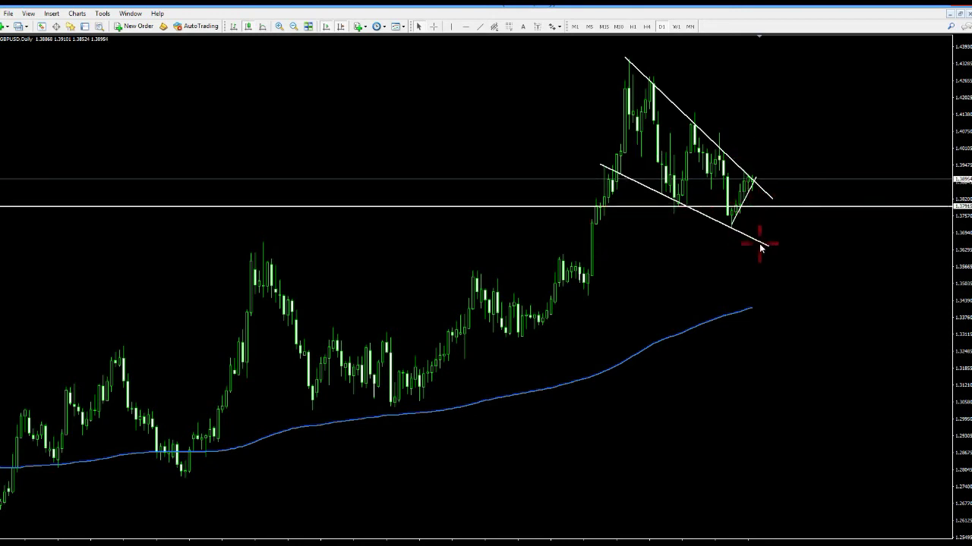
click(753, 190)
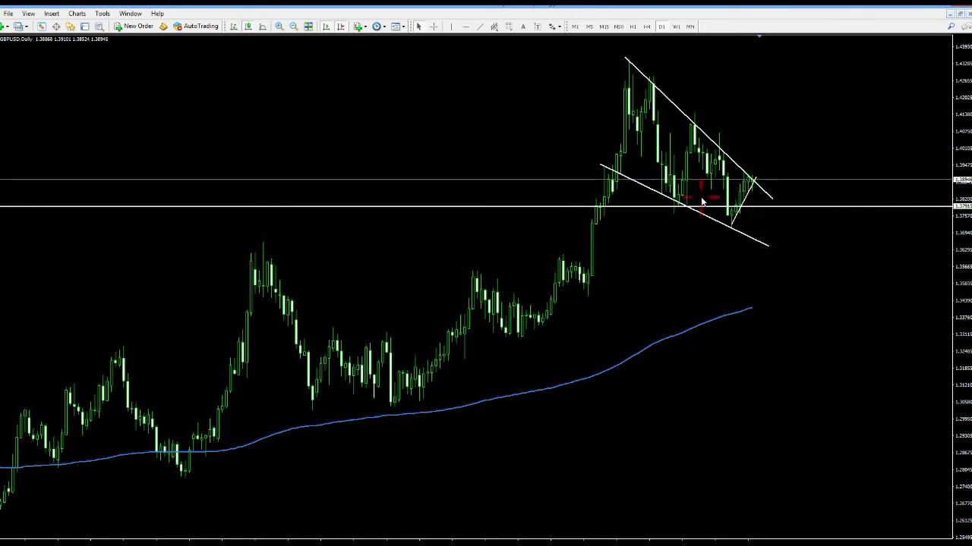
click(646, 26)
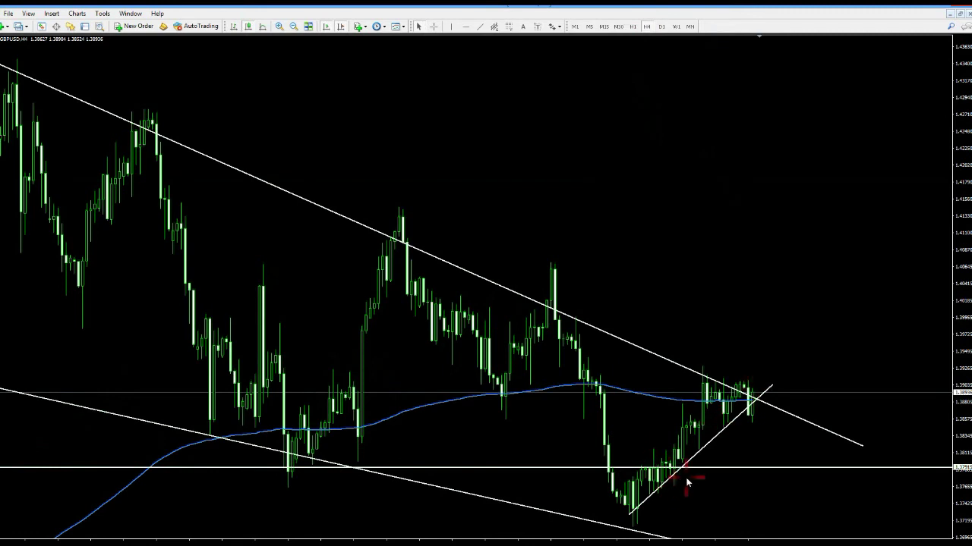
- Re-anchor the upper falling trendline's endpoints onto the H4 peaks
drag(781, 422, 809, 404)
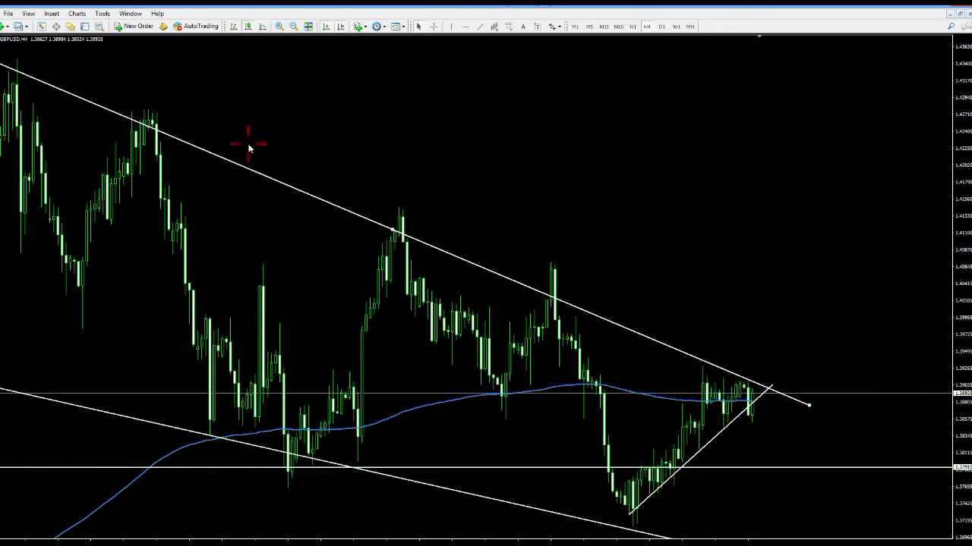
drag(12, 70, 403, 209)
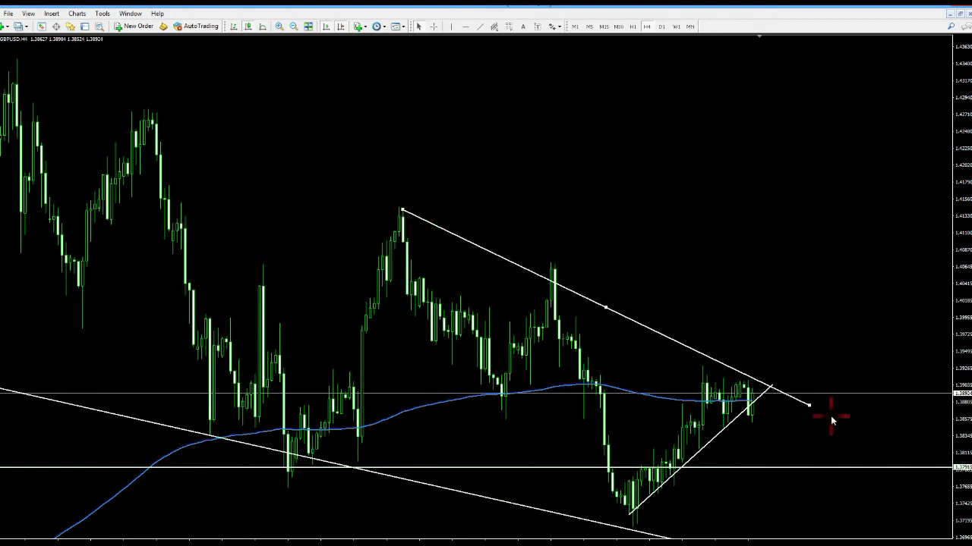
drag(809, 405, 842, 360)
- On D1, draw a new trendline down from the daily peak and raise the horizontal level to the recent candles
click(661, 27)
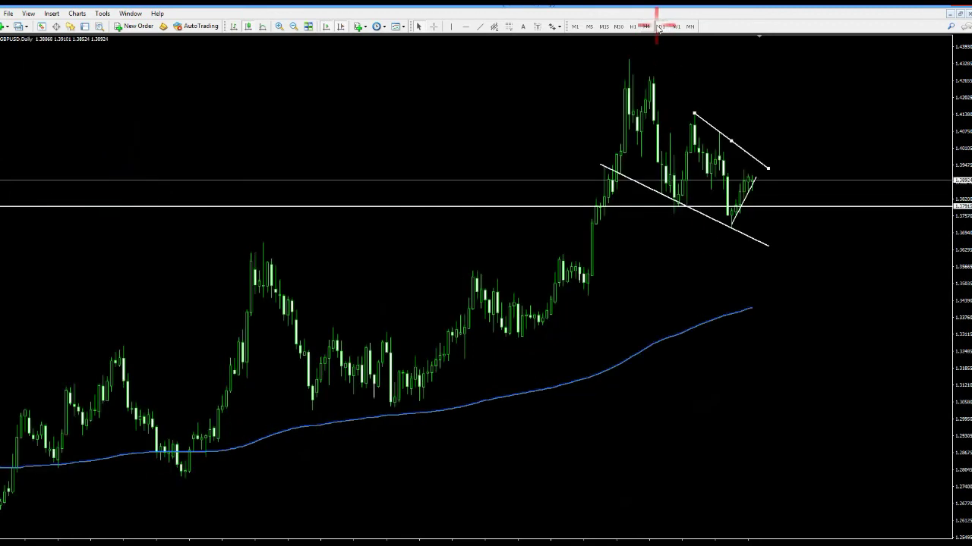
drag(627, 58, 806, 223)
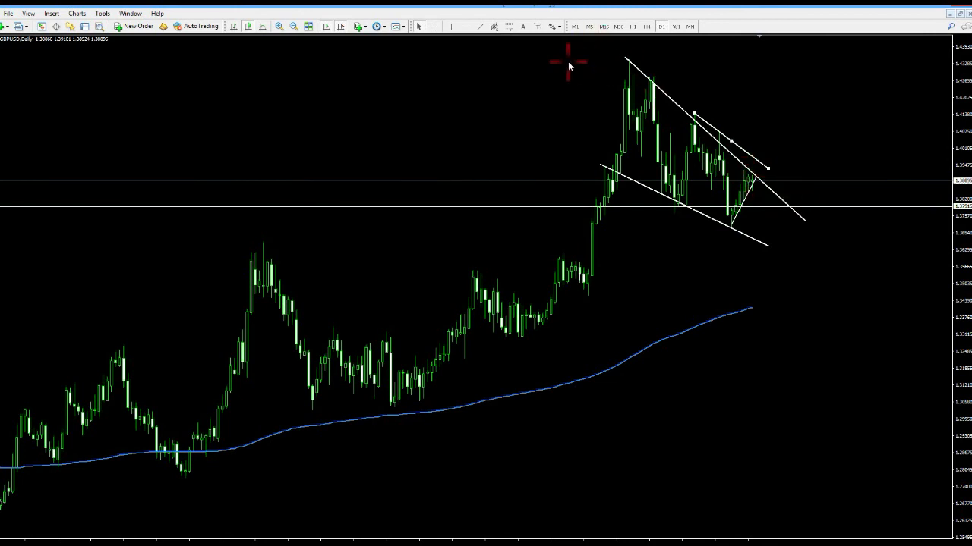
drag(866, 214, 894, 177)
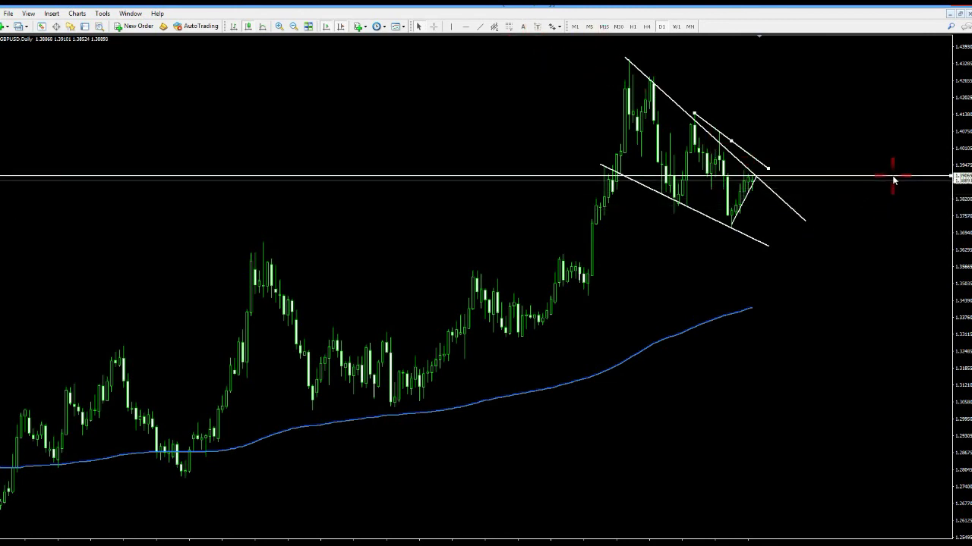
drag(893, 179, 752, 174)
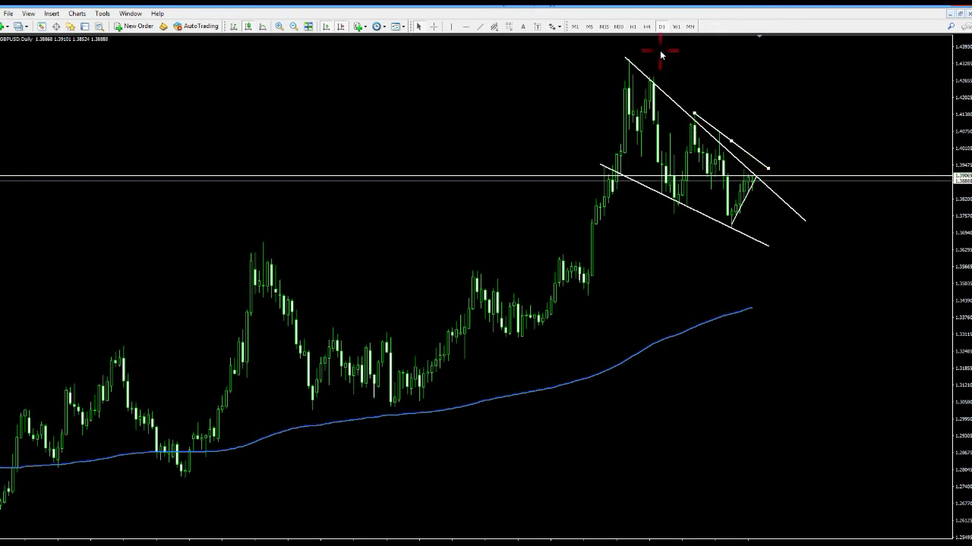
click(647, 26)
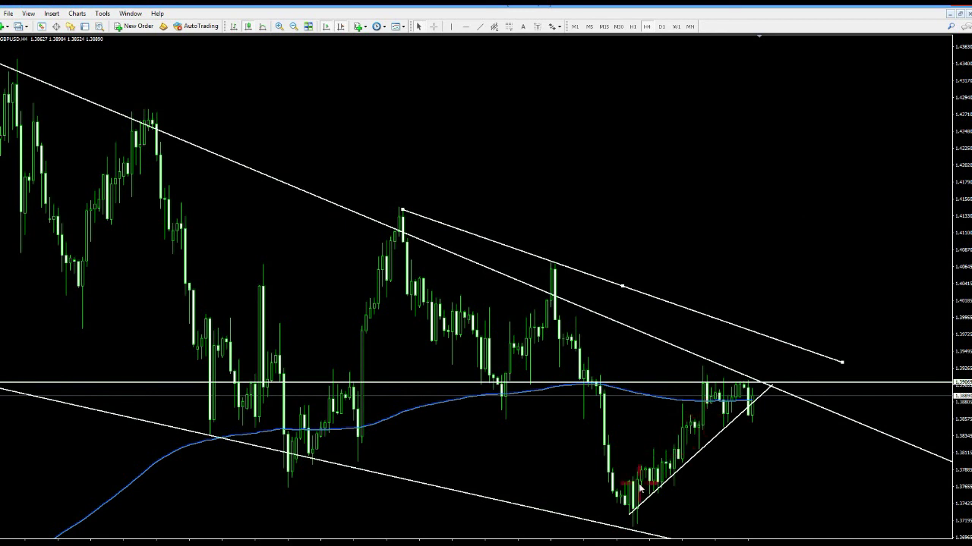
click(661, 26)
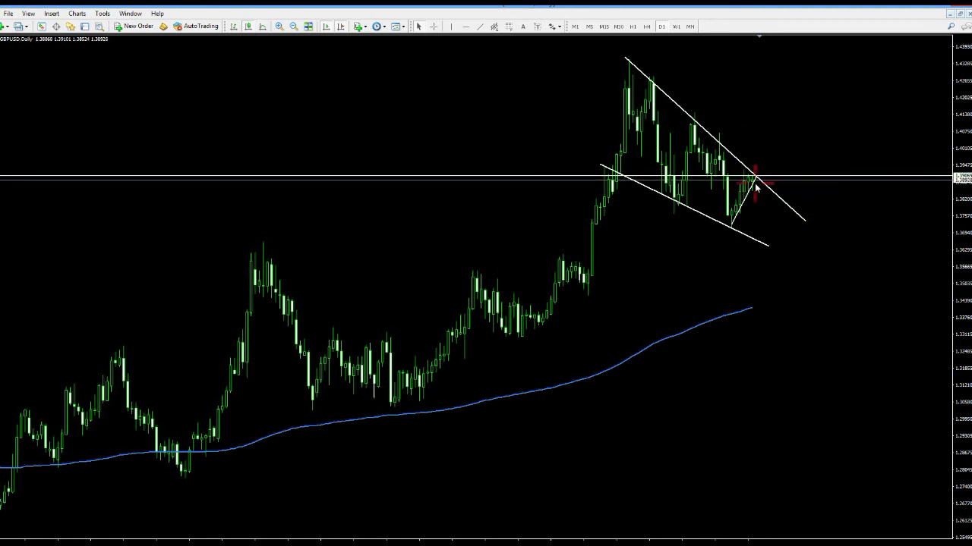
- Restore the maximized GBPUSD window so all six charts are tiled
click(961, 15)
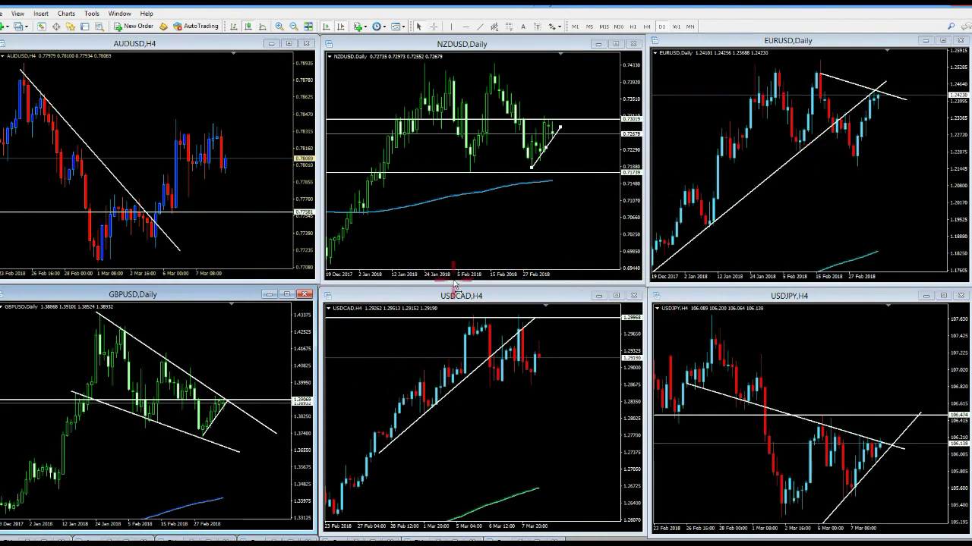
mouse_move(544, 189)
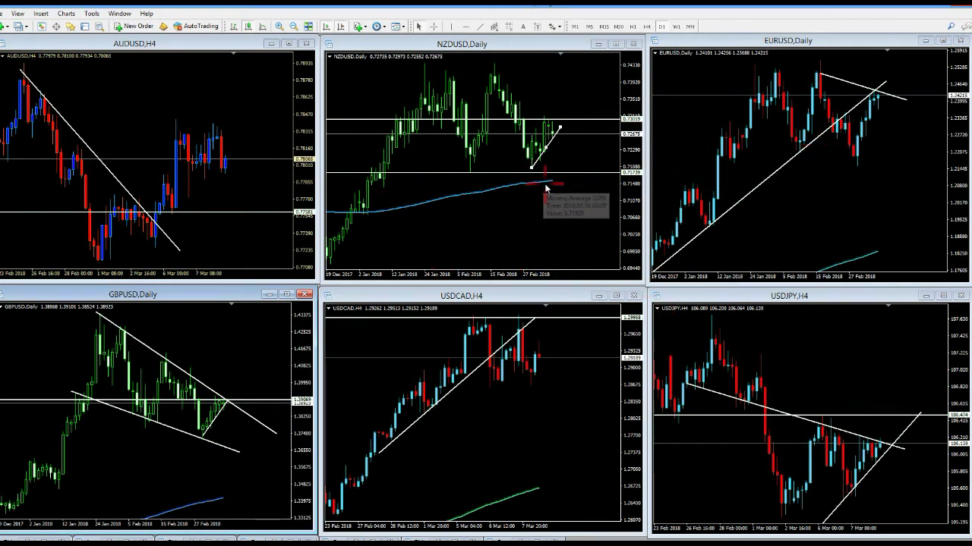